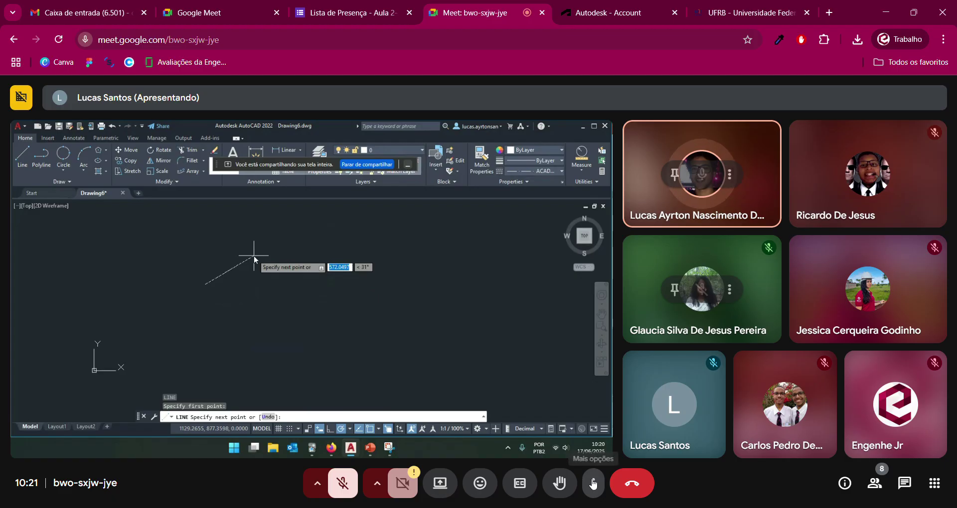
# Open the call chat and begin a message with the text "lista de presença:"
pyautogui.click(903, 484)
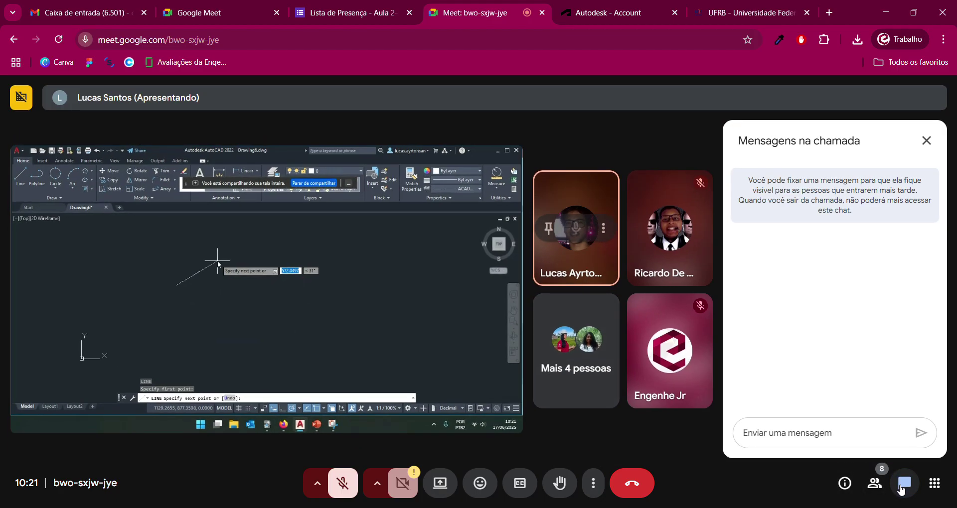
pyautogui.write('lista ')
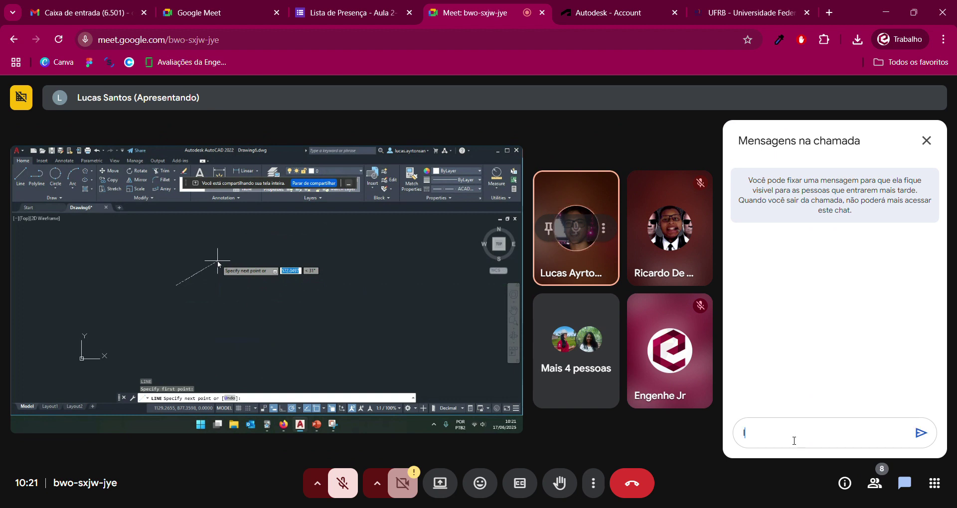
pyautogui.write('de o')
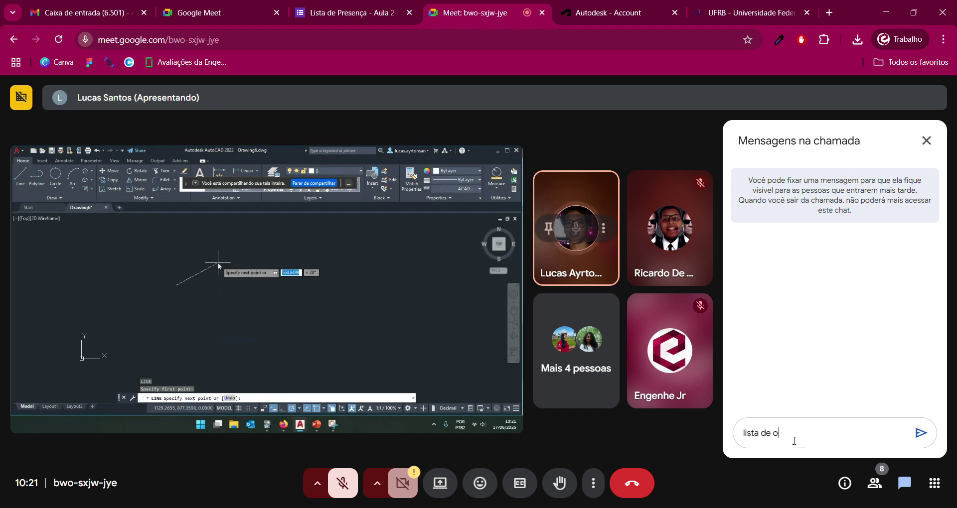
pyautogui.press('BackSpace')
pyautogui.write('pr')
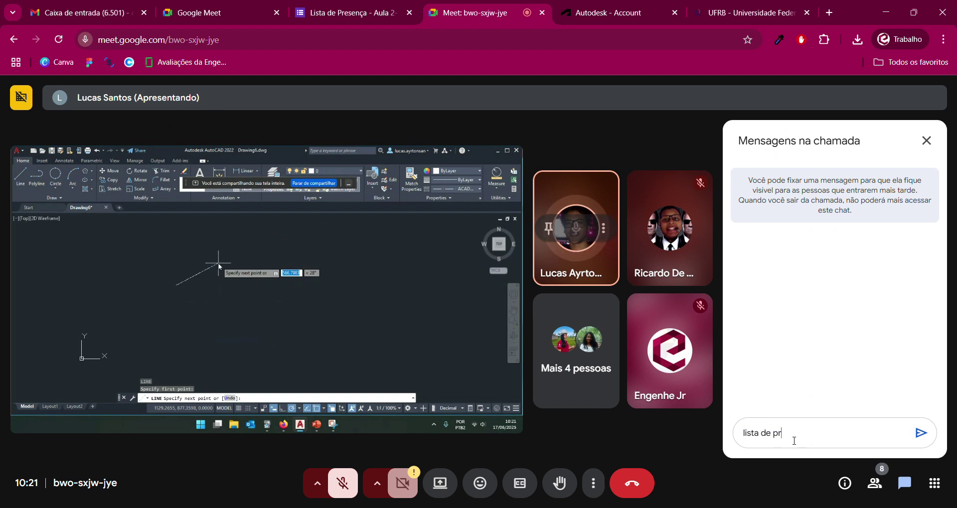
pyautogui.write('esença:')
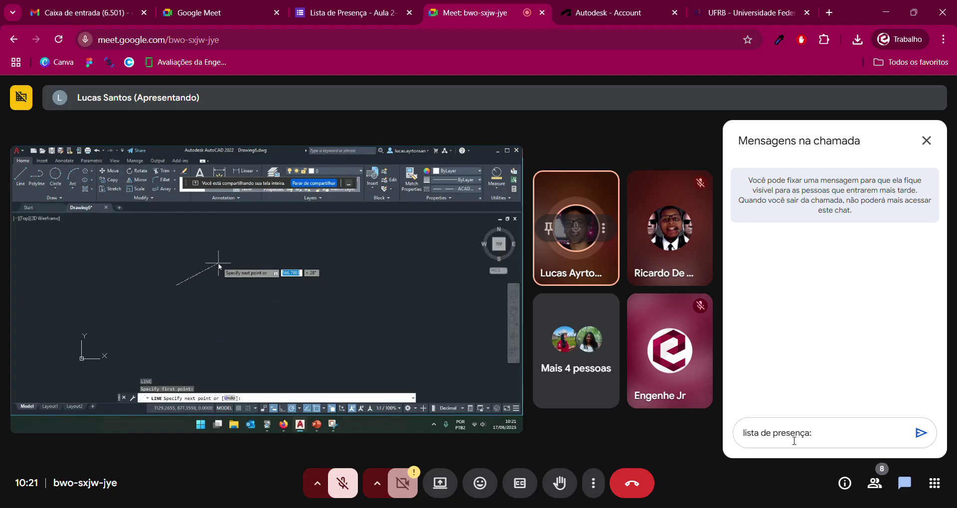
pyautogui.write('https://ufrb.edu.br/portal/')
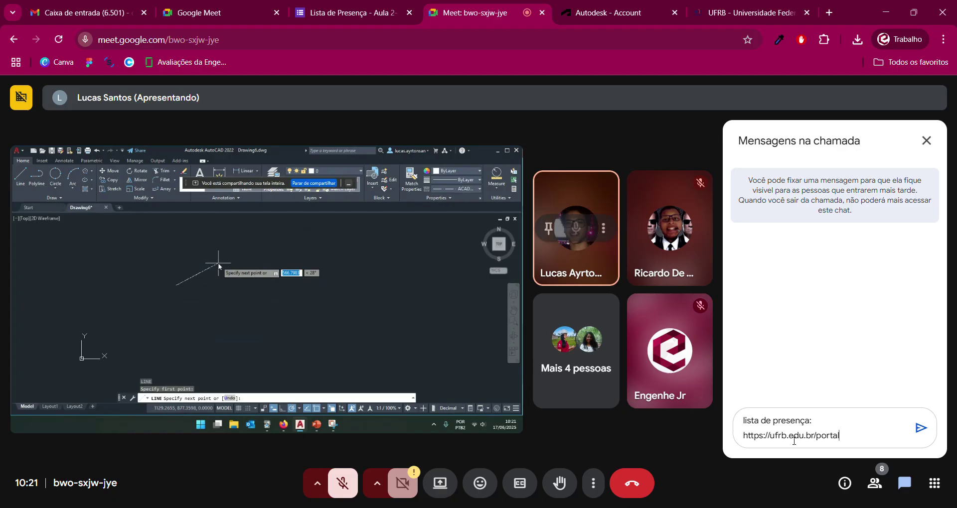
pyautogui.press('BackSpace')
pyautogui.press('BackSpace')
pyautogui.press('BackSpace')
pyautogui.press('BackSpace')
pyautogui.press('BackSpace')
pyautogui.press('BackSpace')
pyautogui.press('BackSpace')
pyautogui.press('BackSpace')
pyautogui.press('BackSpace')
pyautogui.press('BackSpace')
pyautogui.press('BackSpace')
pyautogui.press('BackSpace')
pyautogui.press('BackSpace')
pyautogui.press('BackSpace')
pyautogui.press('BackSpace')
pyautogui.press('BackSpace')
pyautogui.press('BackSpace')
pyautogui.press('BackSpace')
pyautogui.press('BackSpace')
pyautogui.press('BackSpace')
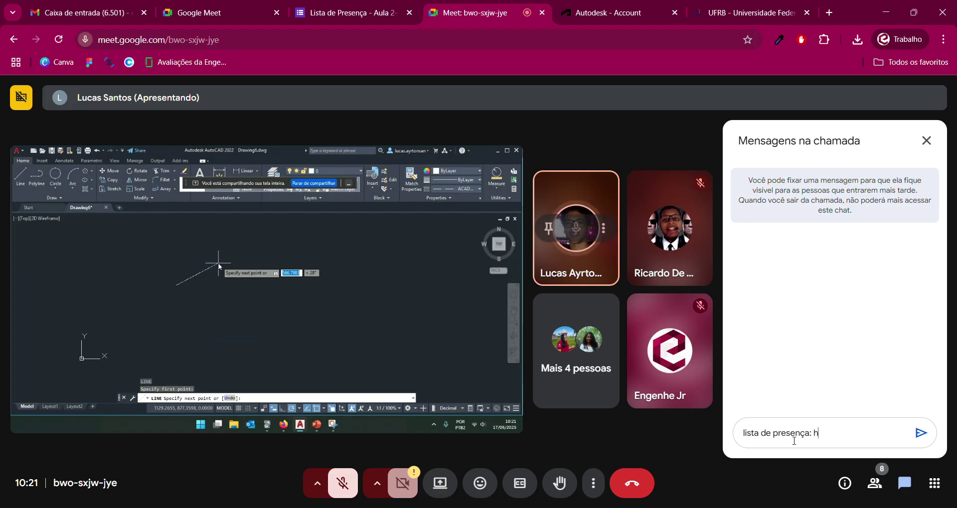
pyautogui.press('BackSpace')
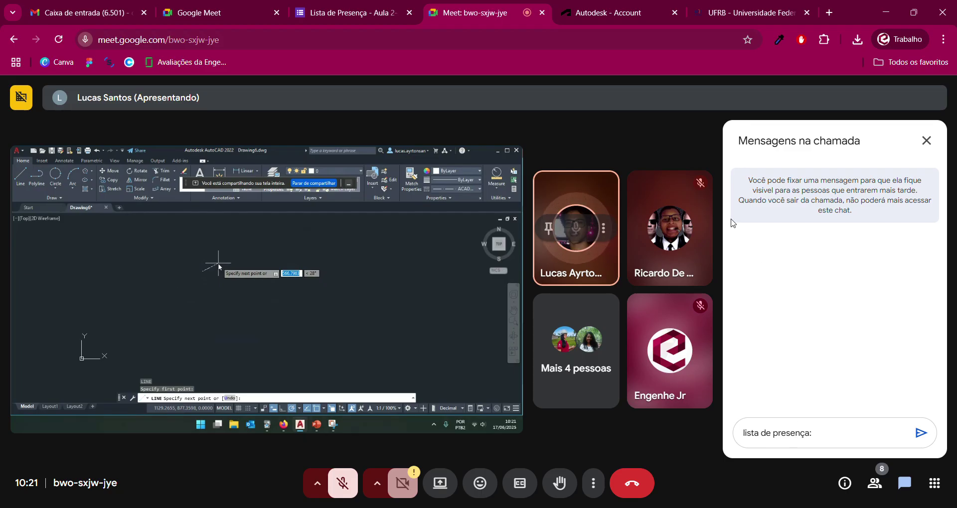
# Copy the participant link of the form "Lista de Presença - Aula 2- introdução ao autocad", send it in the call chat and close the chat
pyautogui.click(326, 12)
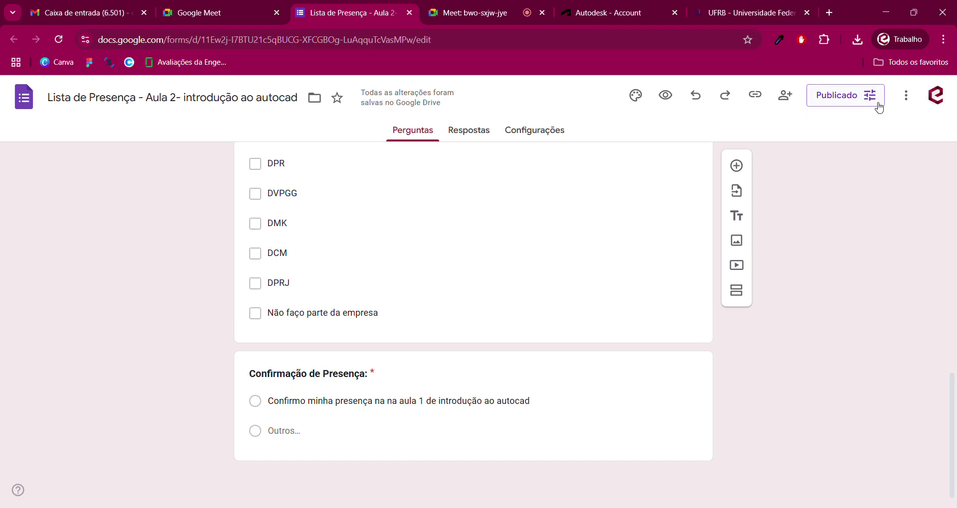
pyautogui.click(754, 95)
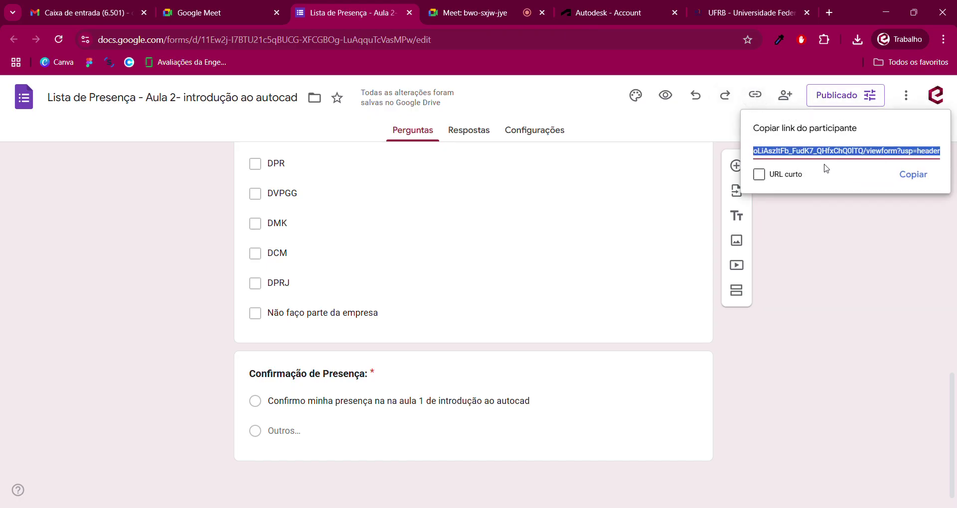
pyautogui.click(505, 5)
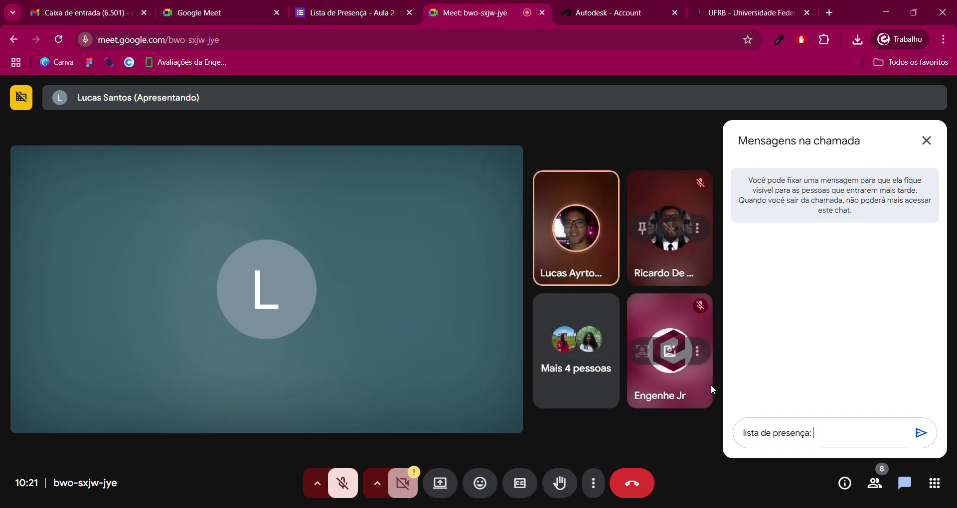
pyautogui.write('https://docs.google.com/forms/d/e/1FAIpQLSfT39XSptebiLzG77CrlCoLiAszltFb_FudK7_QHfxChQ0ITQ/viewform?usp=header')
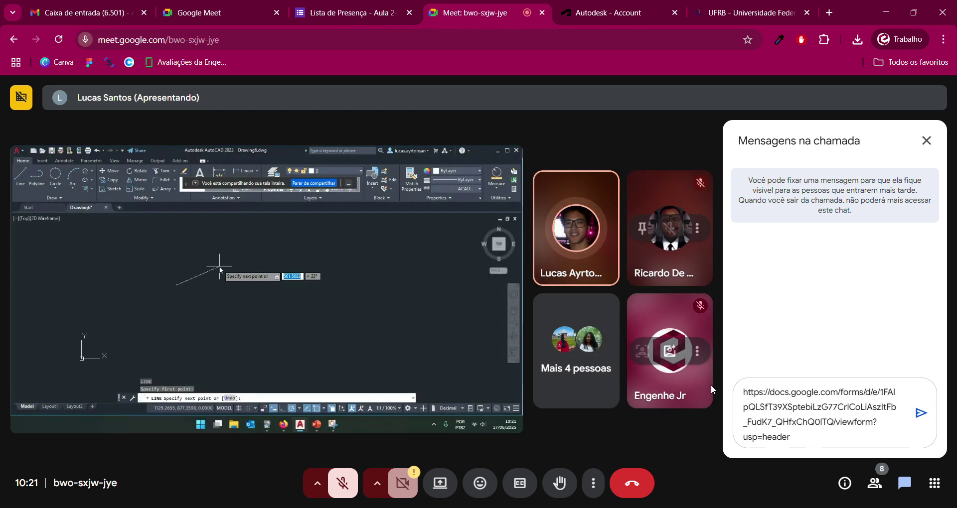
pyautogui.press('Return')
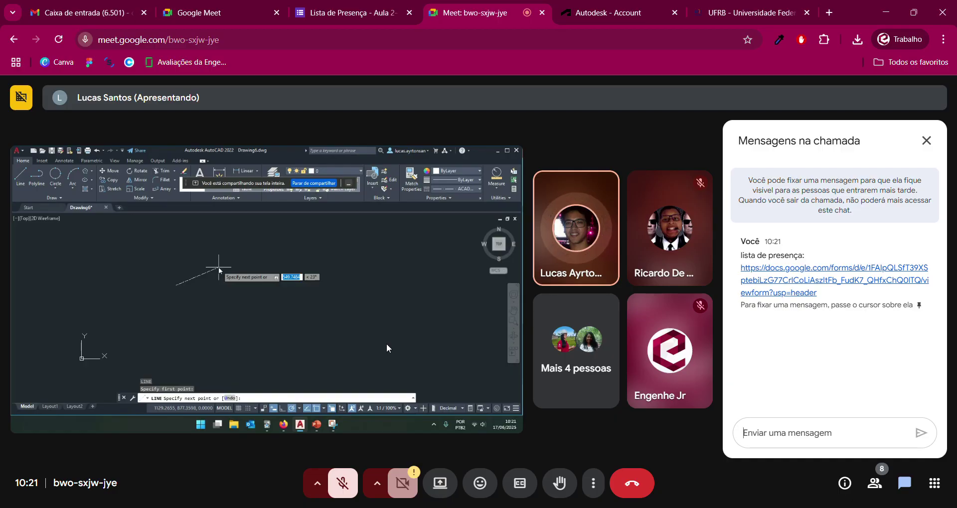
pyautogui.click(926, 141)
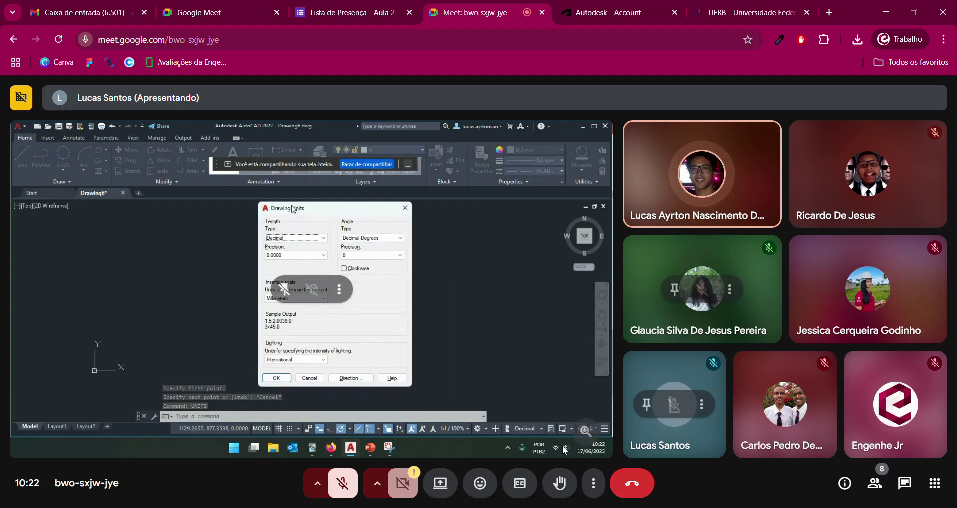
pyautogui.click(585, 431)
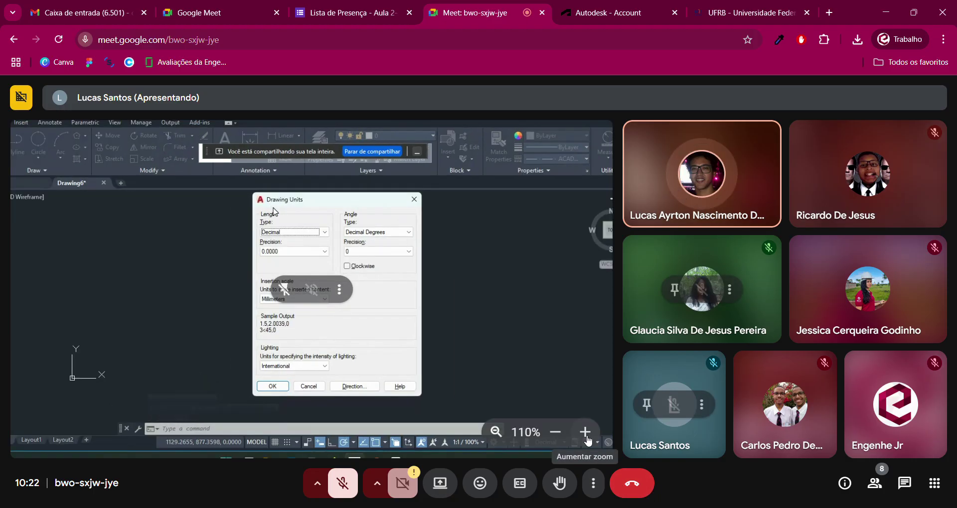
pyautogui.click(556, 433)
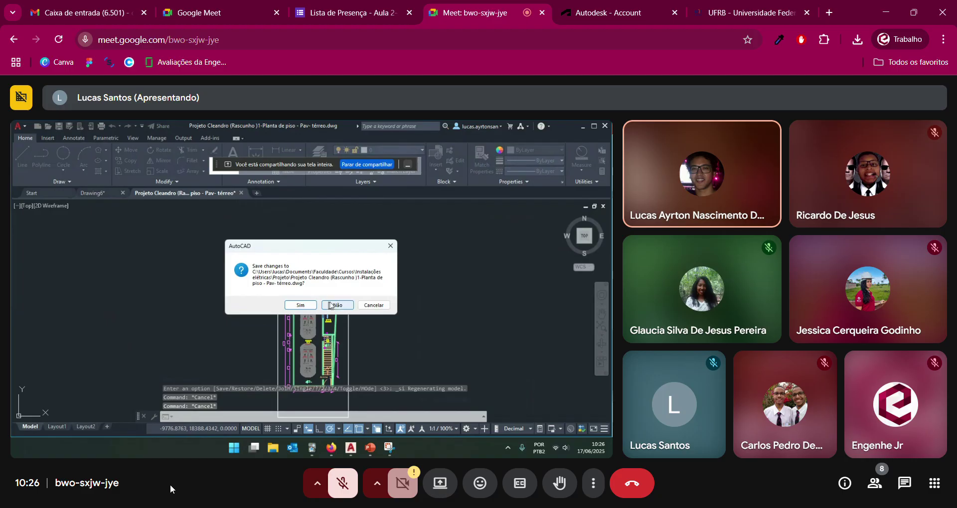
# Close the ground-floor plan drawing without saving its changes
pyautogui.click(337, 306)
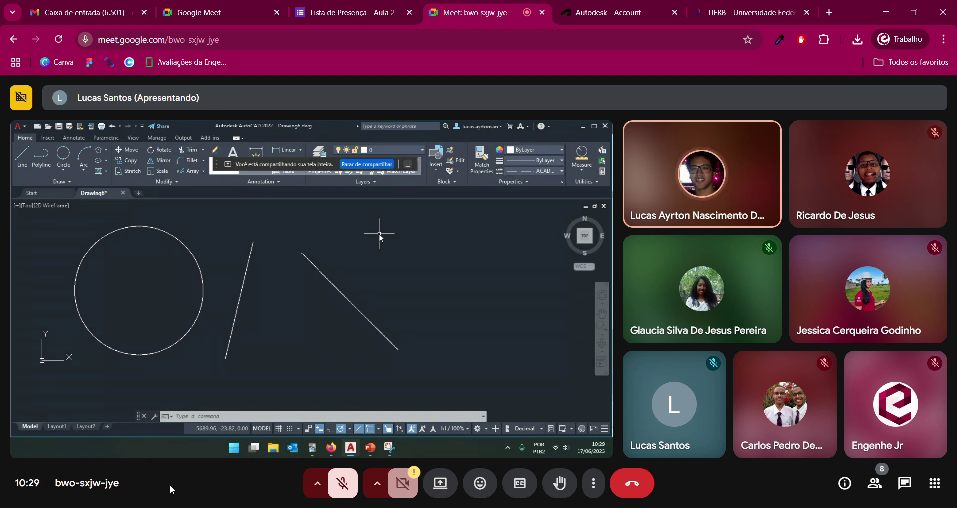
# Erase the circle and the two slanted lines together using a crossing selection
pyautogui.click(440, 242)
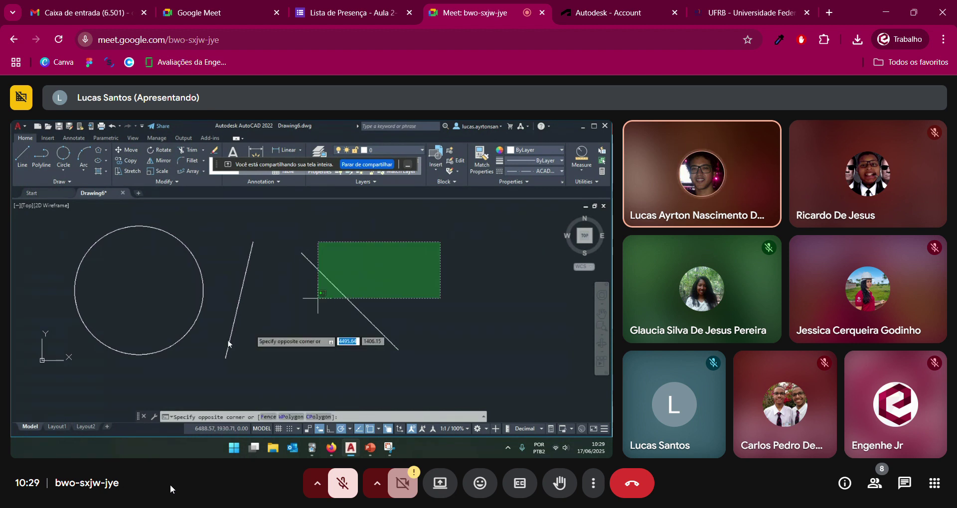
pyautogui.moveTo(318, 298); pyautogui.dragTo(189, 356)
pyautogui.click(187, 356)
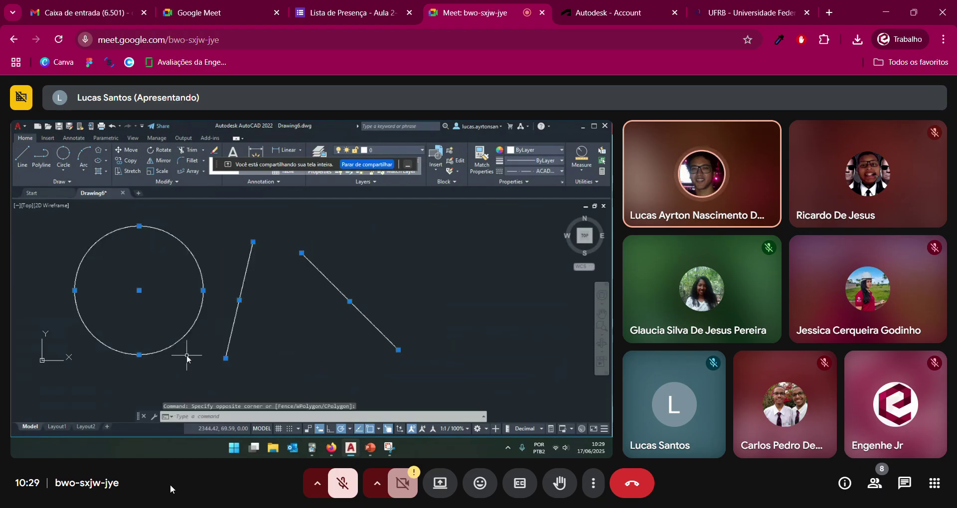
pyautogui.press('Delete')
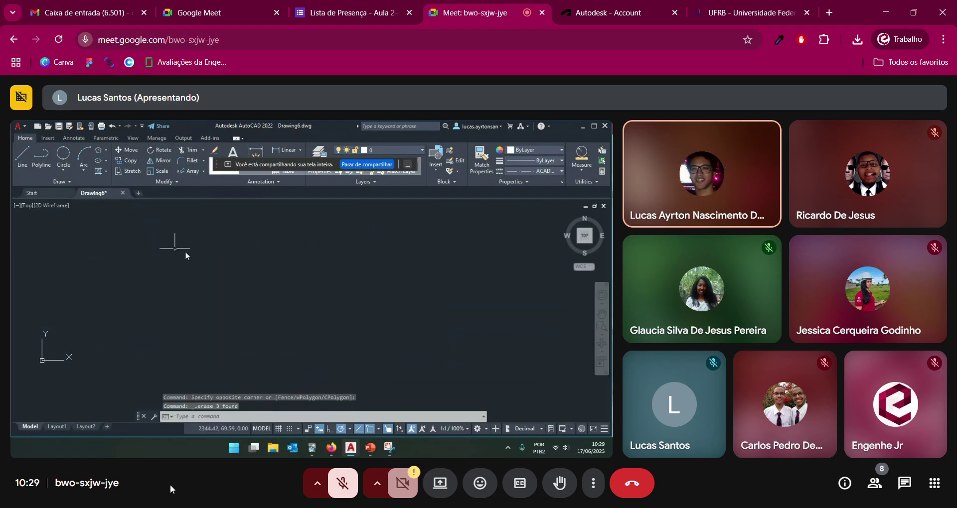
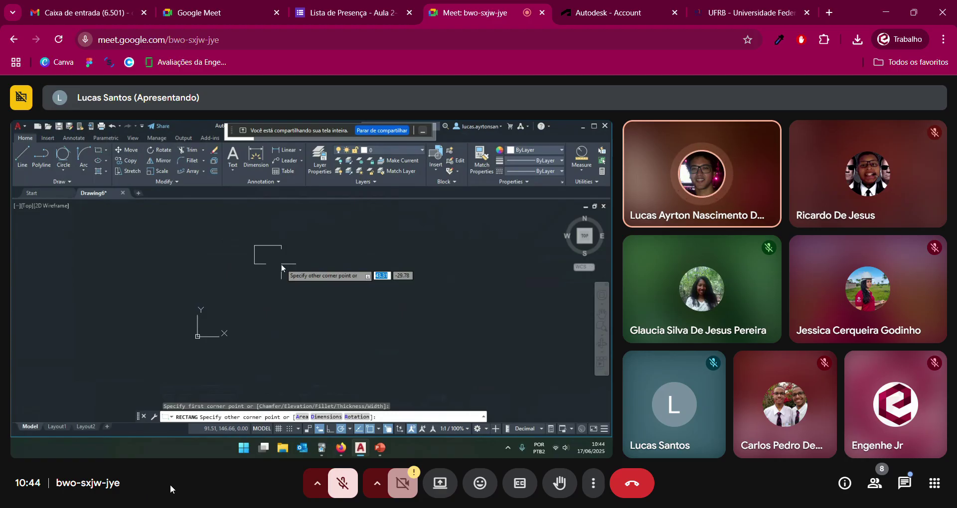
# Complete the rectangle from its placed first corner with dimensions of 50 by 50
pyautogui.write('50')
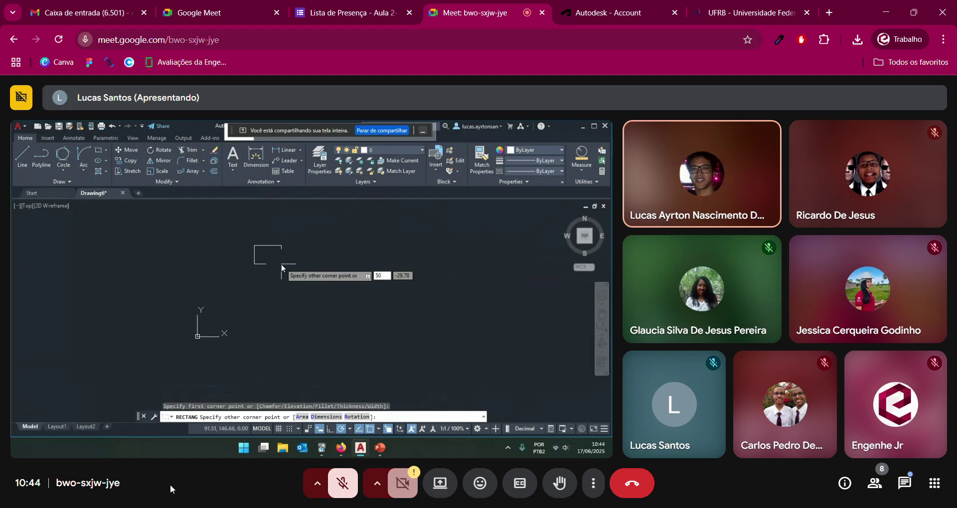
pyautogui.press('Tab')
pyautogui.write('50')
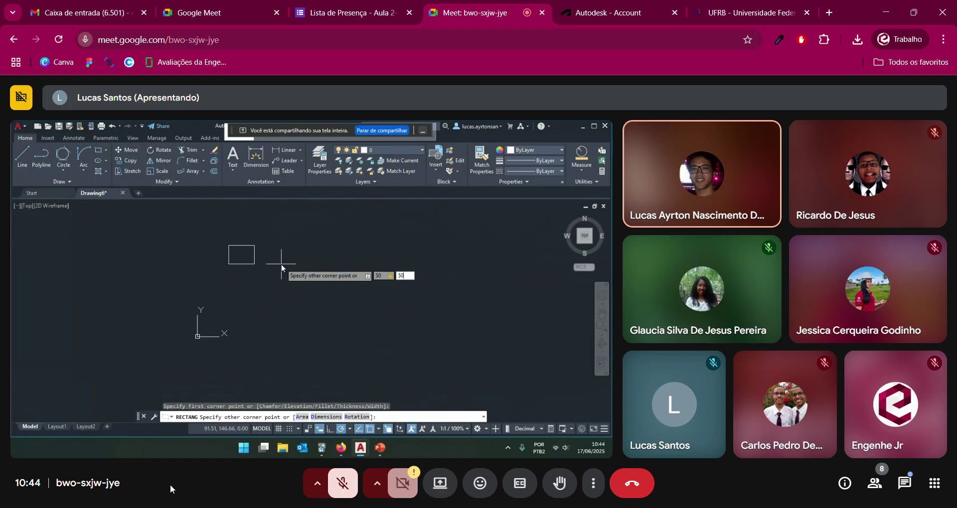
pyautogui.press('Return')
pyautogui.scroll(4, 263, 209)
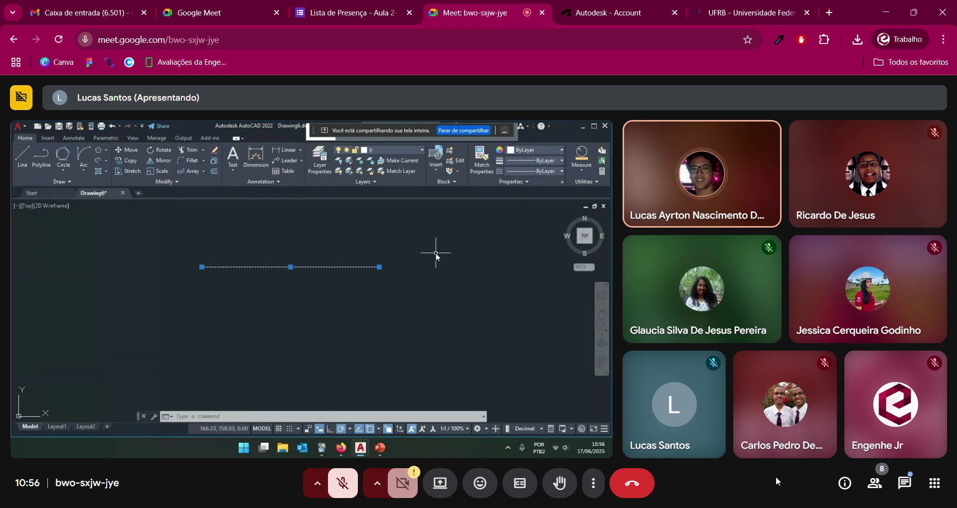
# Change the object colour of the horizontal line to yellow
pyautogui.press('Escape')
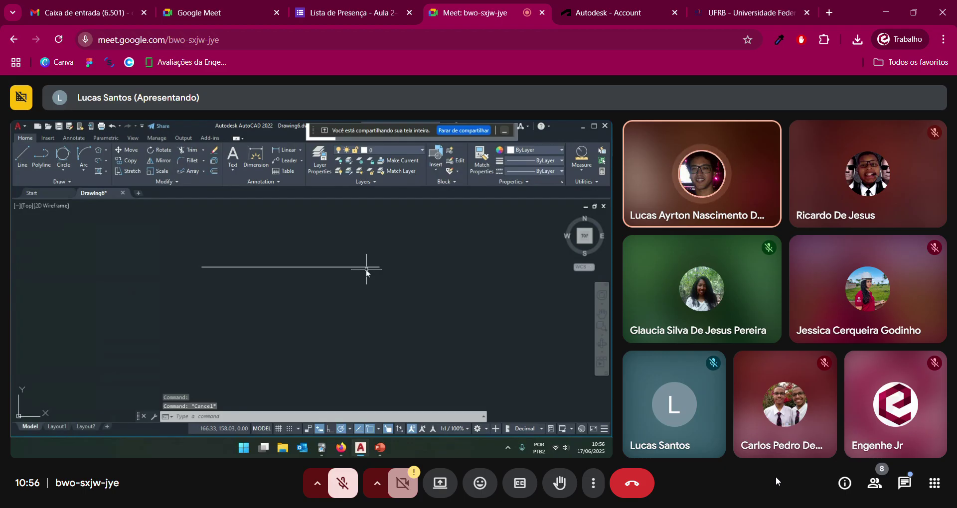
pyautogui.click(366, 268)
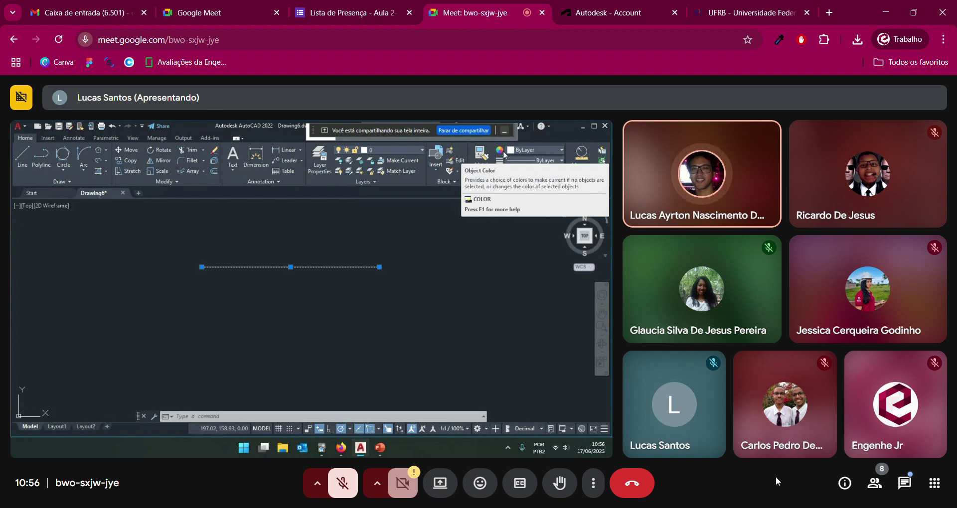
pyautogui.click(525, 152)
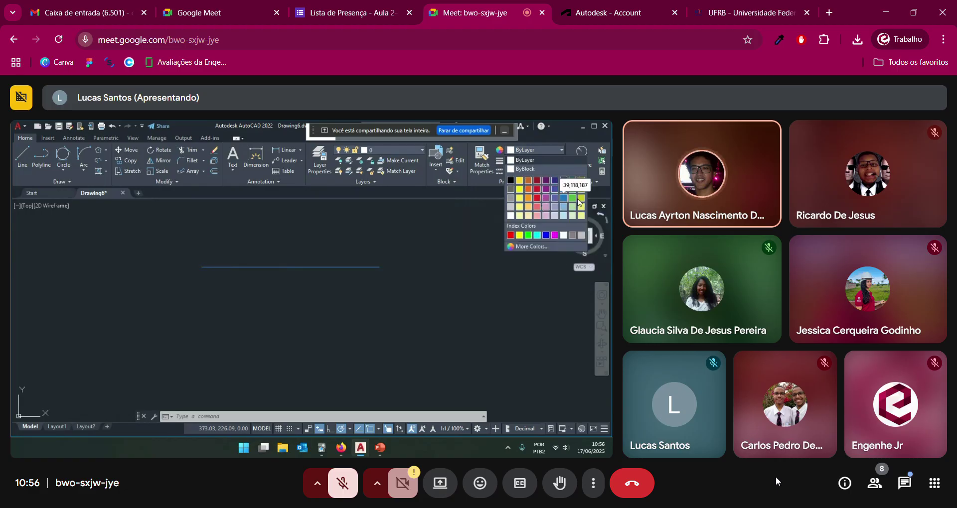
pyautogui.click(520, 190)
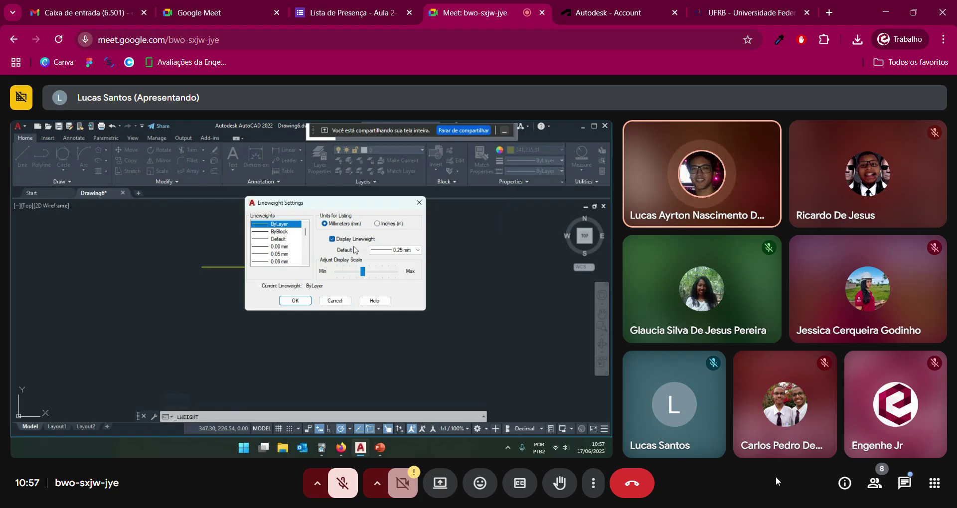
# Apply the lineweight settings with Display Lineweight enabled, and open the lineweight choices for the yellow horizontal line
pyautogui.click(305, 302)
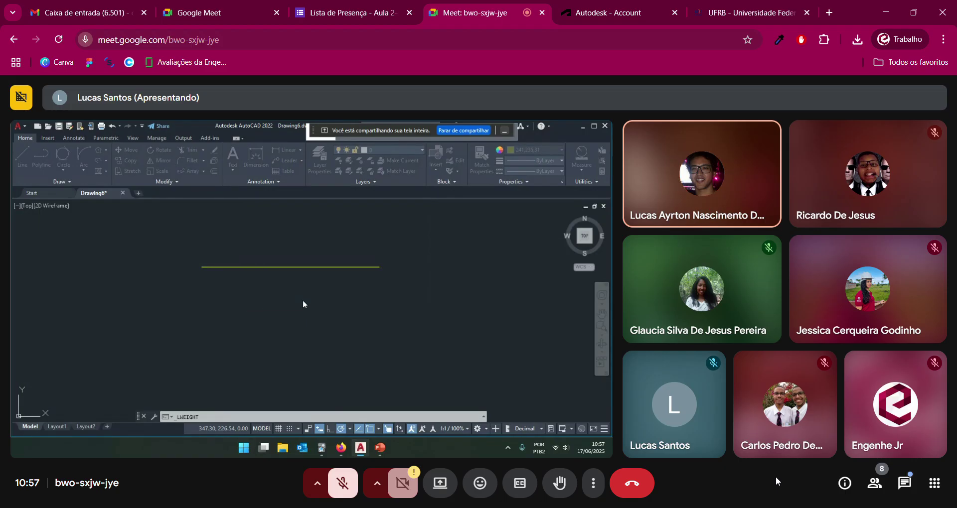
pyautogui.click(317, 267)
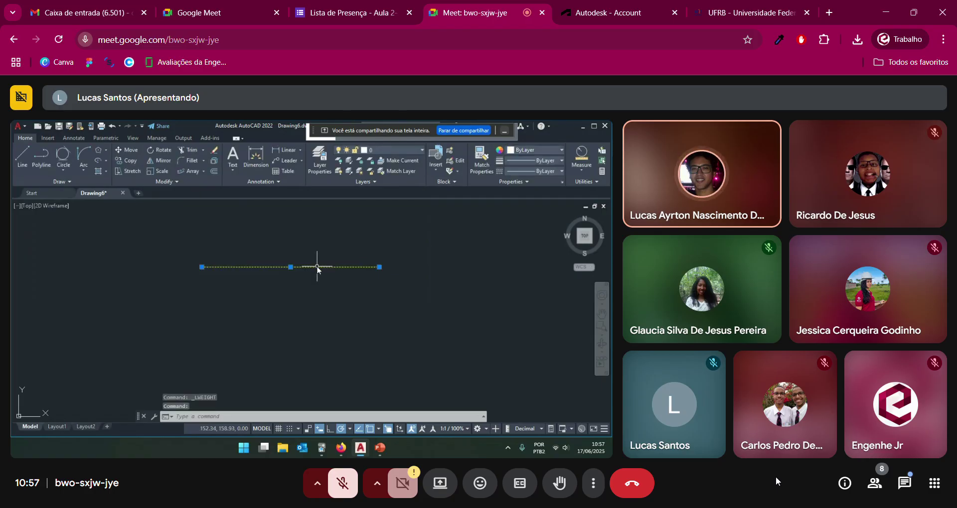
pyautogui.click(553, 163)
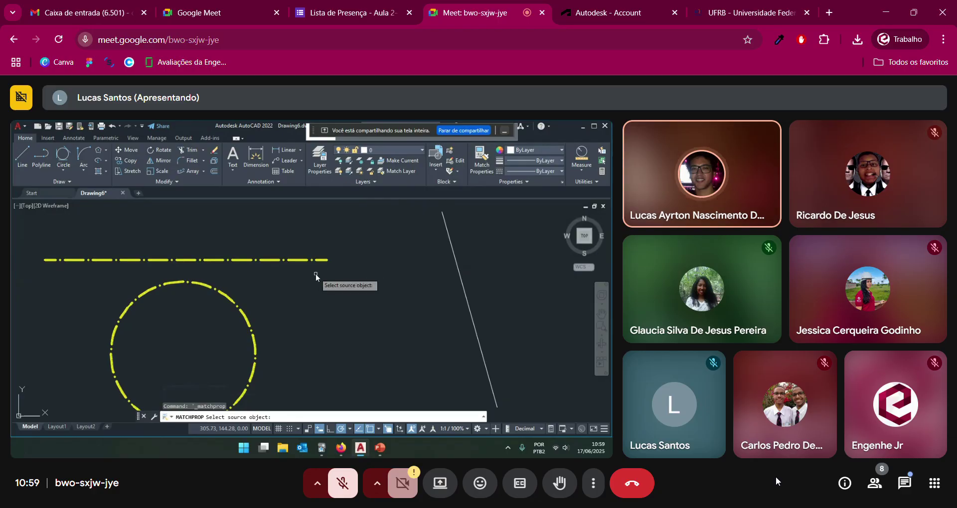
# Match the properties of the yellow dash-dot horizontal line onto the white slanted line
pyautogui.click(296, 259)
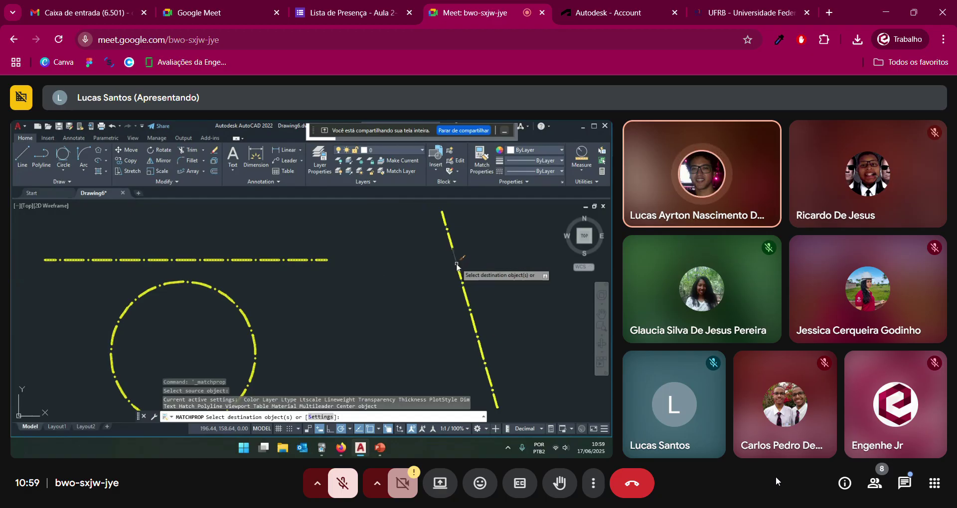
pyautogui.click(457, 264)
pyautogui.scroll(-2, 510, 290)
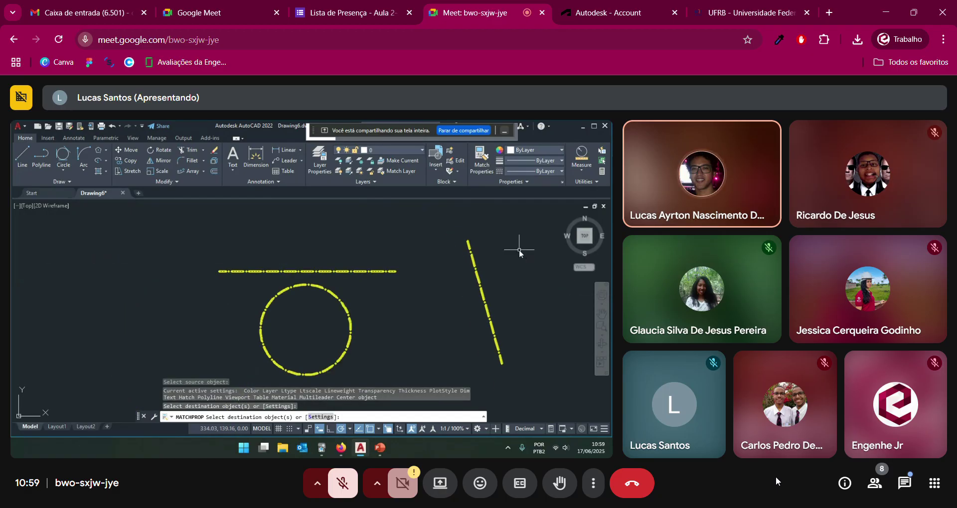
pyautogui.press('Escape')
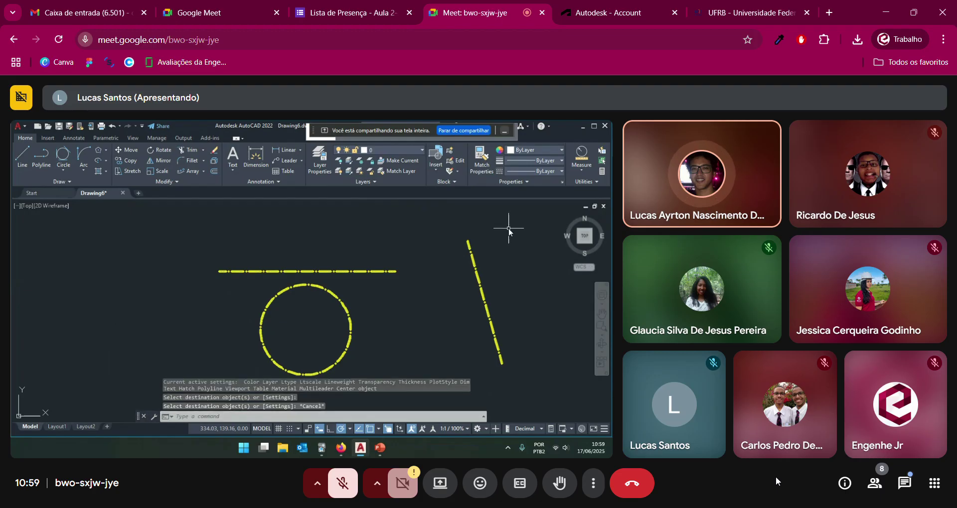
# Erase the yellow slanted dash-dot line beside the circle, selecting it with a crossing window
pyautogui.click(509, 229)
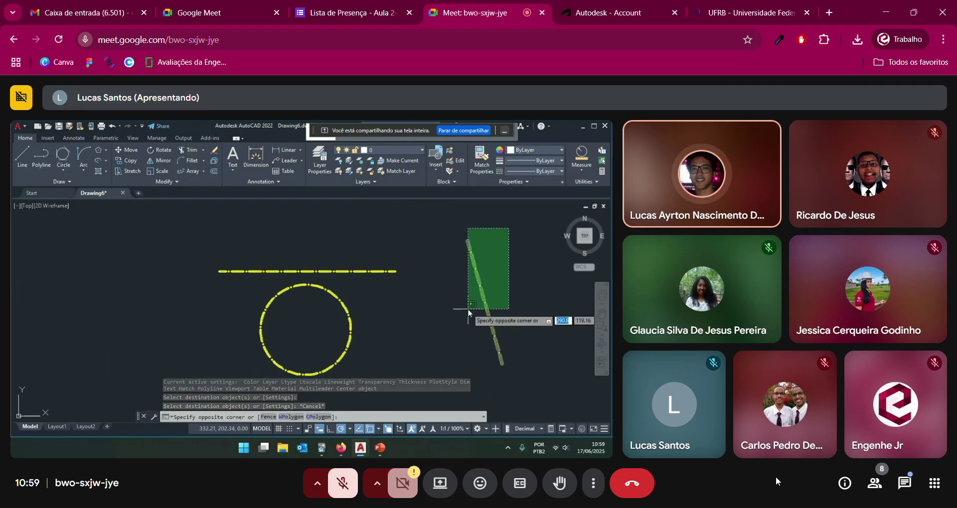
pyautogui.click(469, 311)
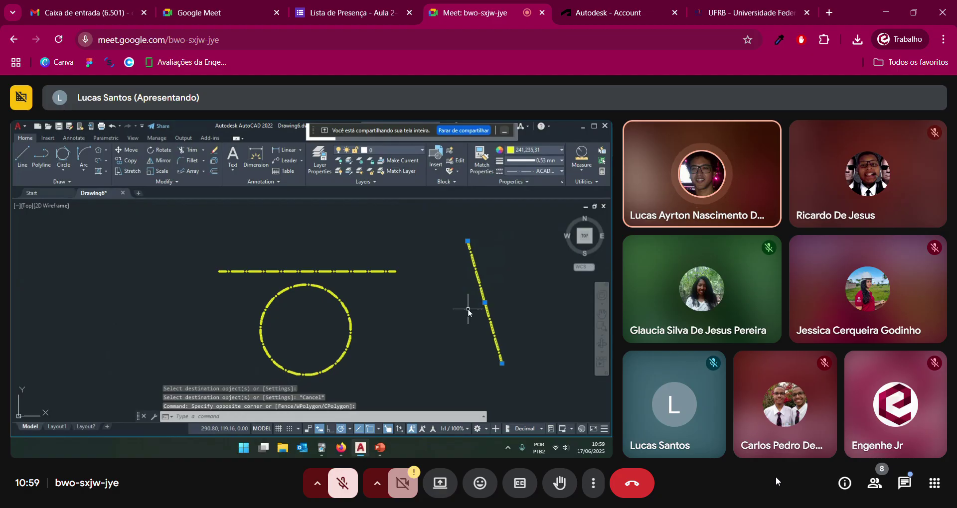
pyautogui.press('Delete')
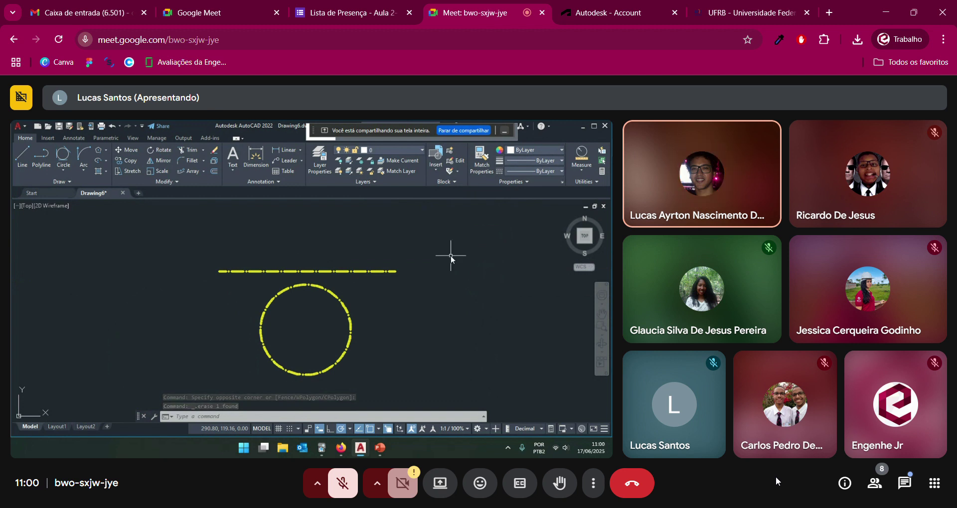
# Draw a single horizontal line in the empty area above the yellow dash-dot line, extending past both its ends
pyautogui.moveTo(449, 254); pyautogui.dragTo(451, 344, button='middle')
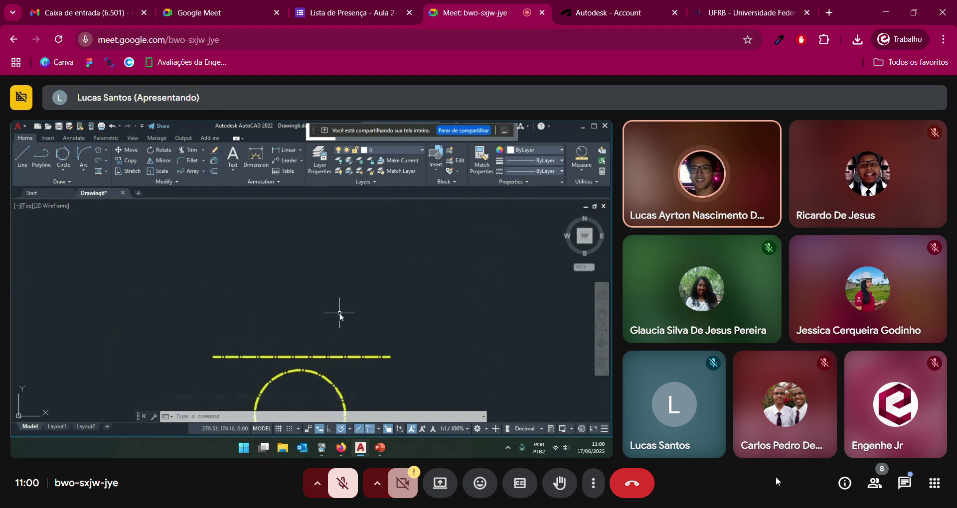
pyautogui.write('l')
pyautogui.press('Return')
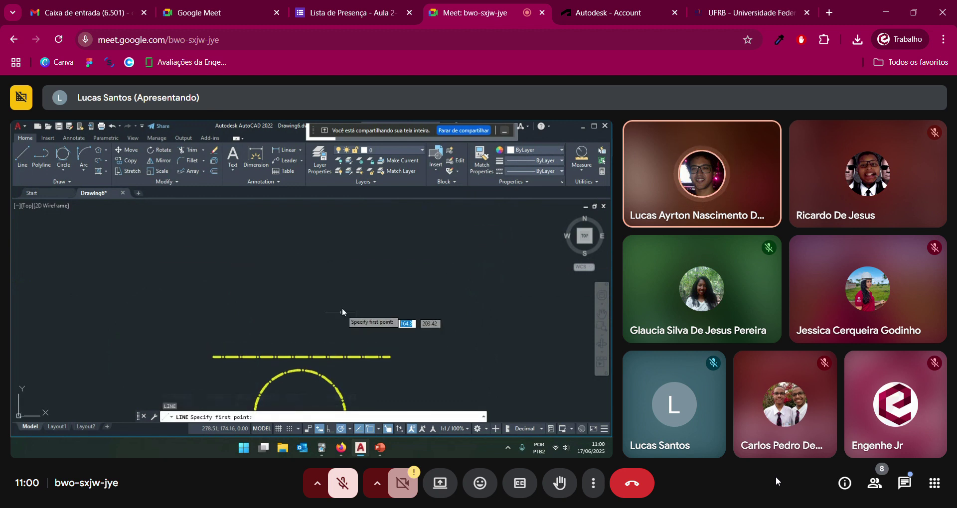
pyautogui.click(155, 245)
pyautogui.click(423, 246)
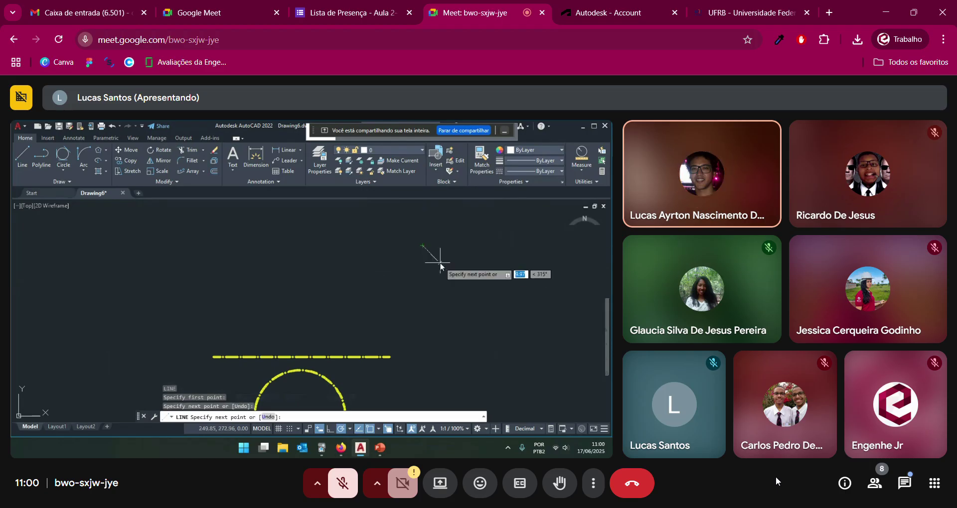
pyautogui.press('Return')
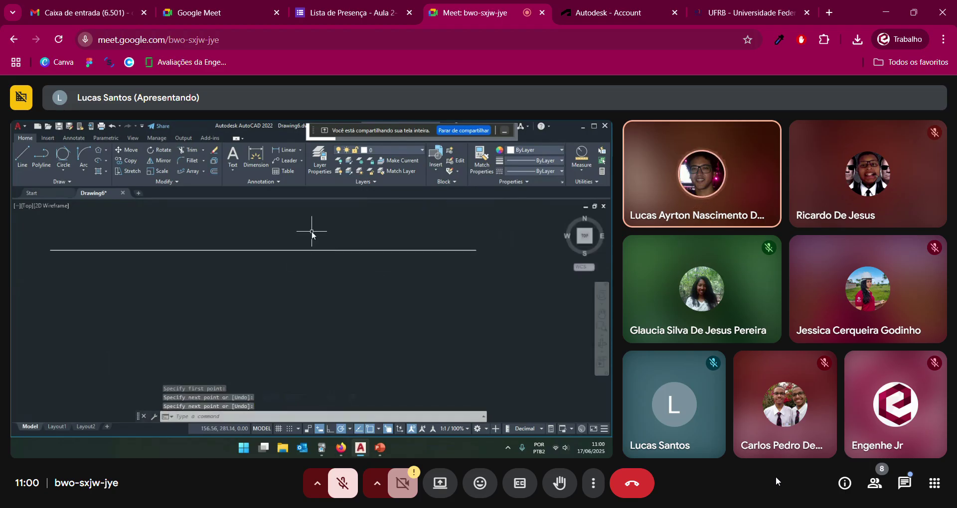